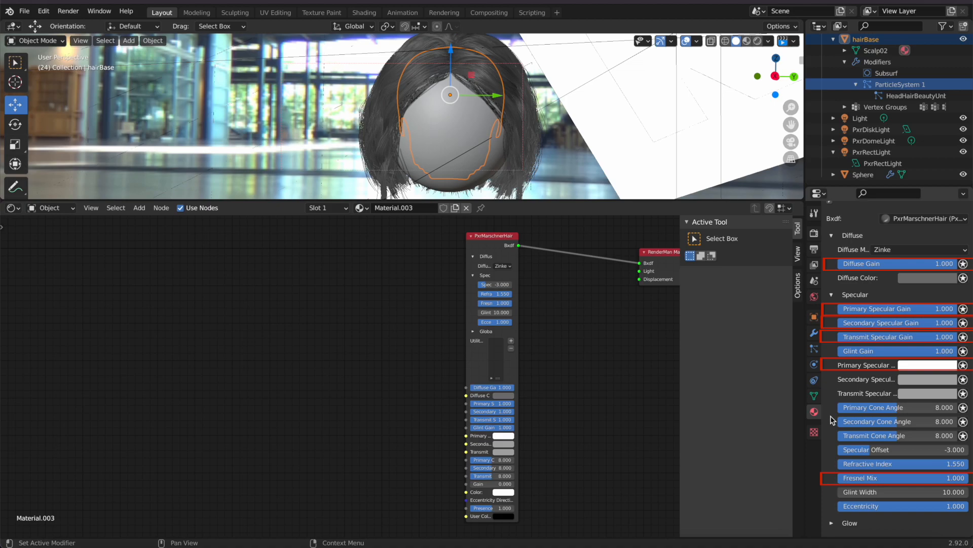
Step: Add a PxrHairColor node to the left of the PxrMarschnerHair node in Material.003
click(138, 208)
click(168, 219)
text(hair)
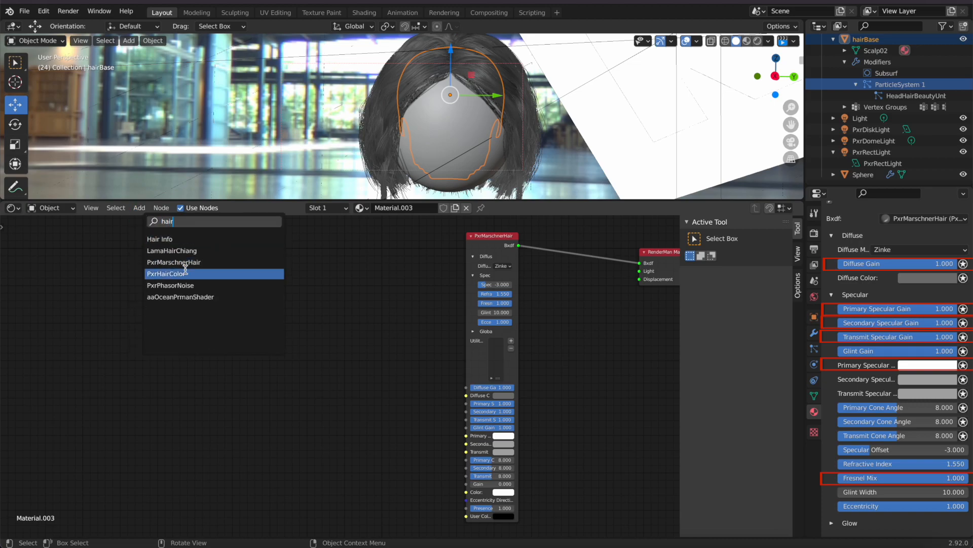
click(185, 273)
click(374, 321)
Step: Connect resultDiff to Diffuse Color, resultTT to Transmit Specular and resultTRT to Secondary Specular on the PxrMarschnerHair node
drag(377, 319, 467, 396)
drag(378, 328, 467, 443)
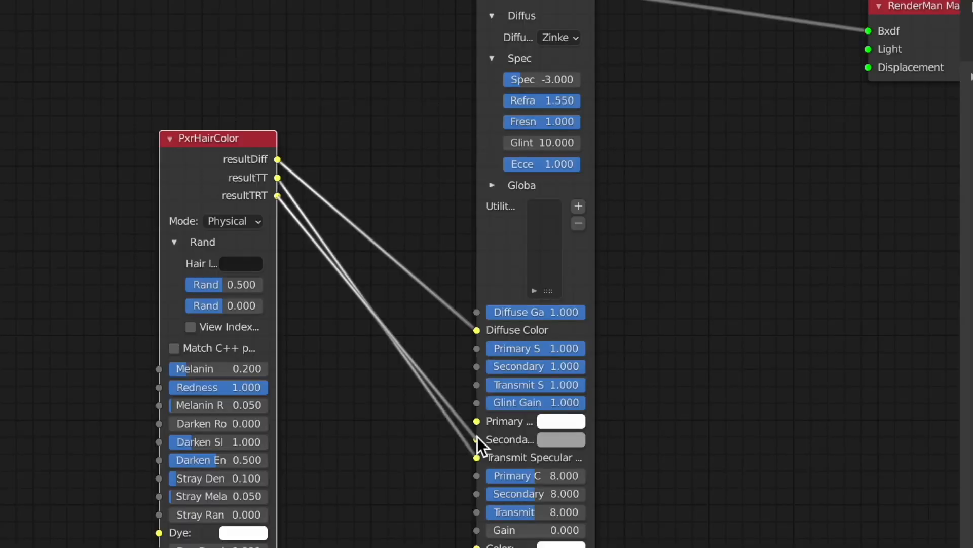
drag(476, 437, 477, 440)
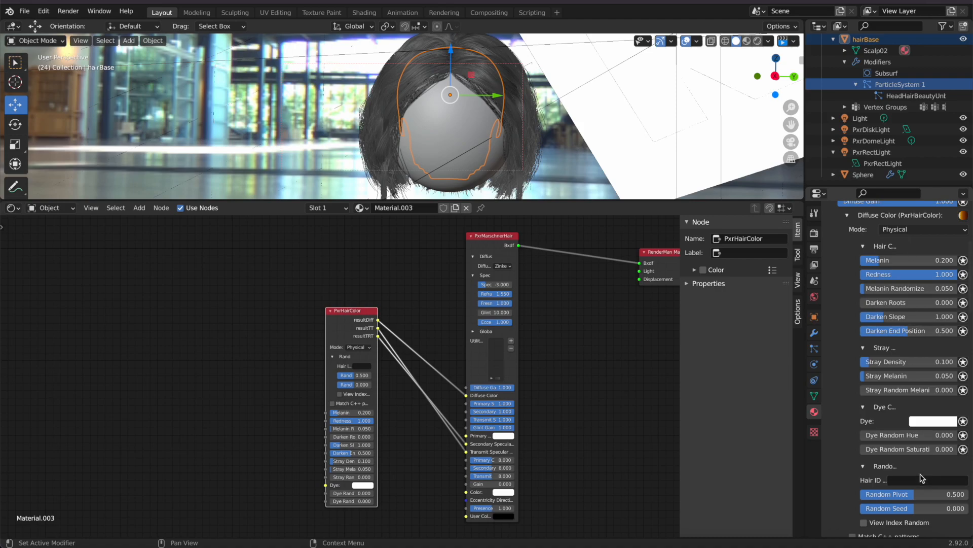
Step: Set the PxrHairColor Hair ID to index and turn on View Index Random
click(921, 478)
text(index)
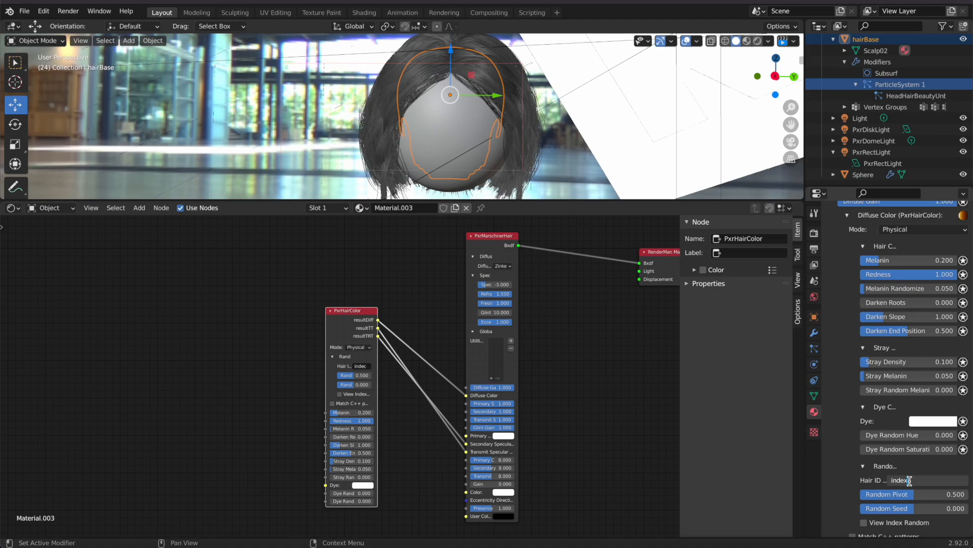
key(Return)
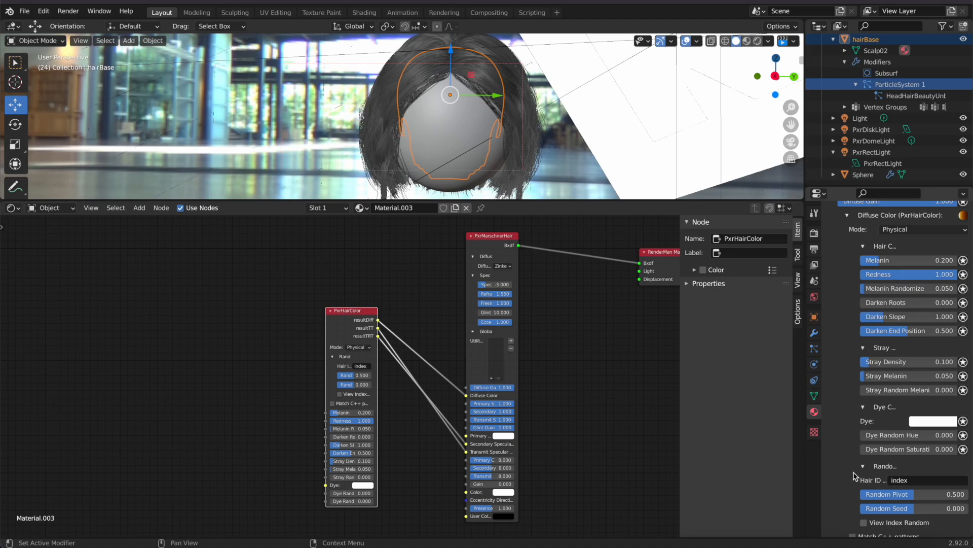
click(865, 523)
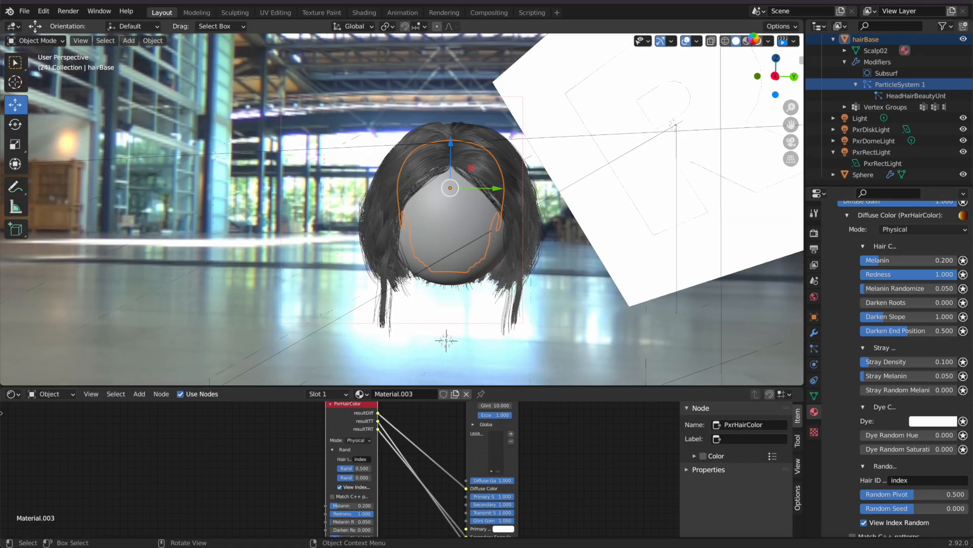
Step: Switch the 3D viewport to rendered shading and enlarge it over the node editor
click(755, 42)
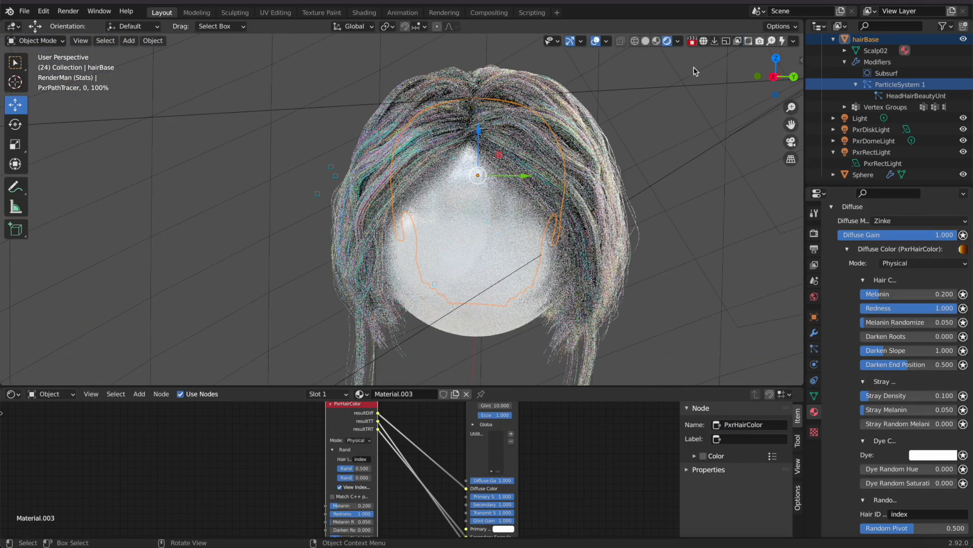
drag(481, 388, 481, 520)
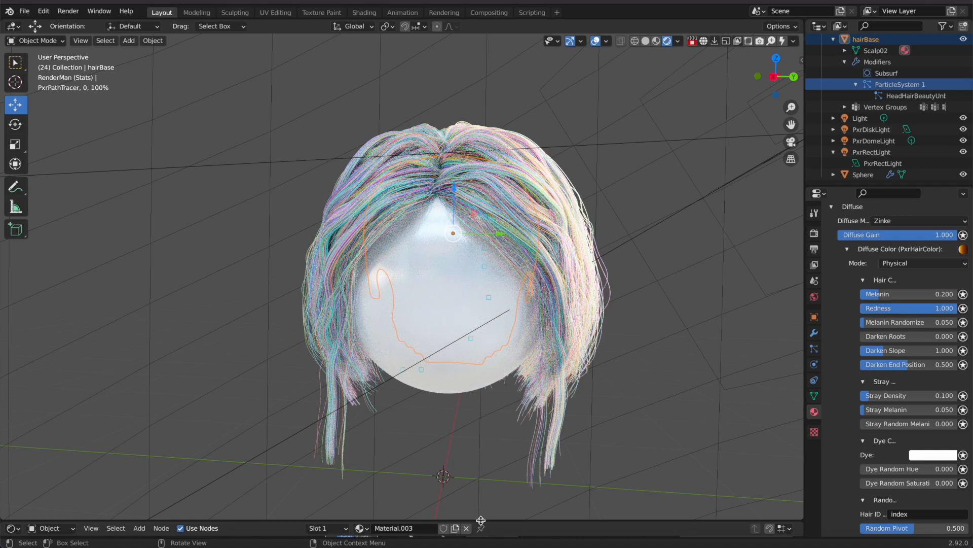
Step: Turn off View Index Random and change the PxrHairColor mode to Artistic
scroll(898, 355, up, 8)
click(899, 429)
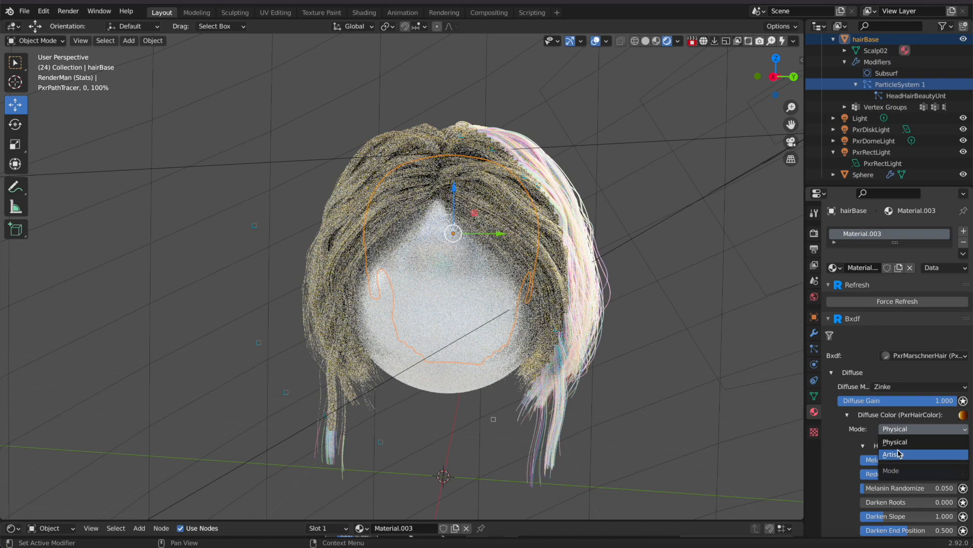
click(899, 453)
Step: Change the base hair color from green to purple
scroll(846, 450, down, 10)
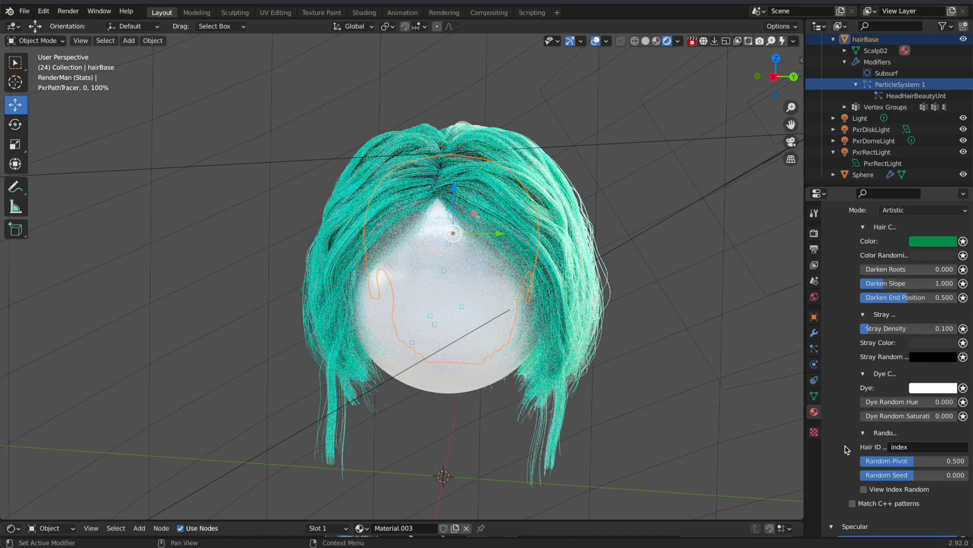
click(933, 242)
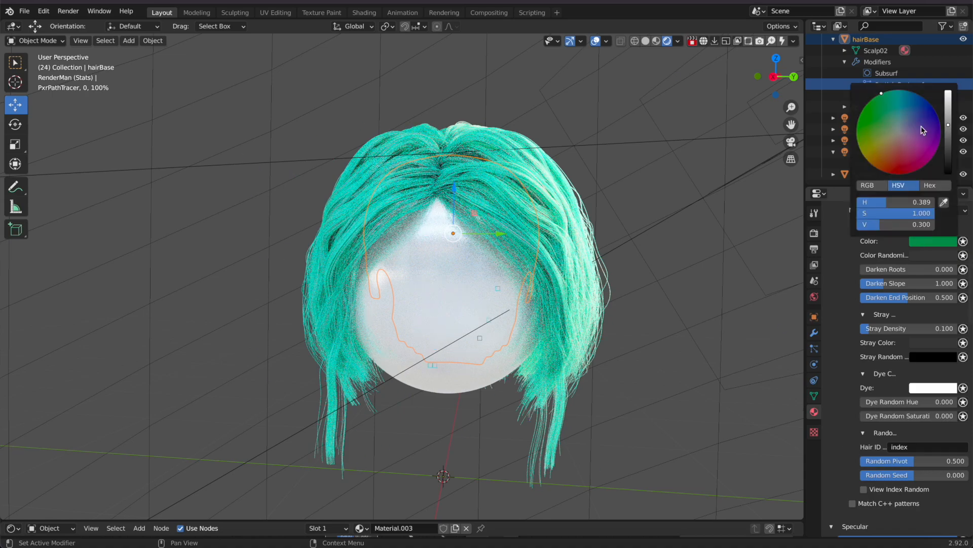
click(933, 131)
key(w)
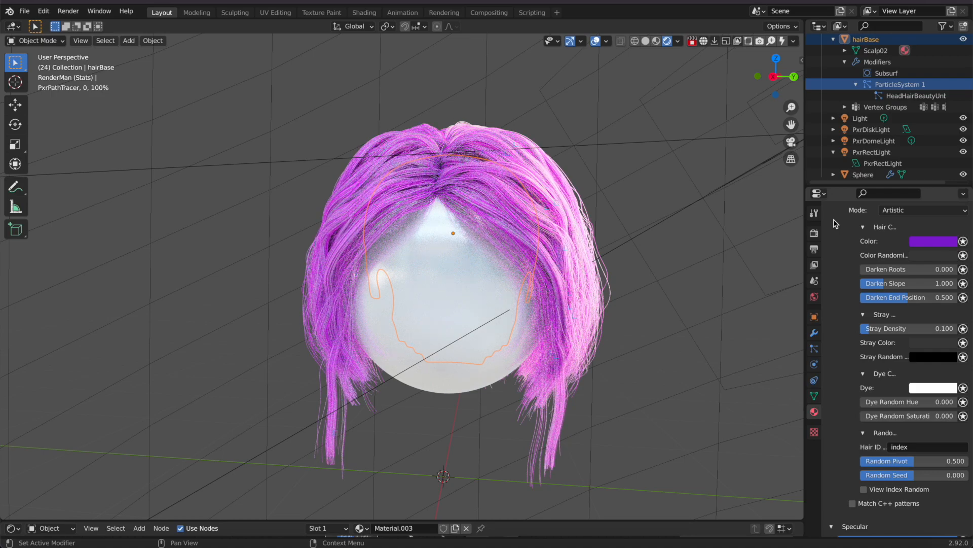
Step: Try a bright blue as the hair's Color Randomize value
click(923, 256)
drag(907, 130, 914, 108)
drag(949, 117, 953, 104)
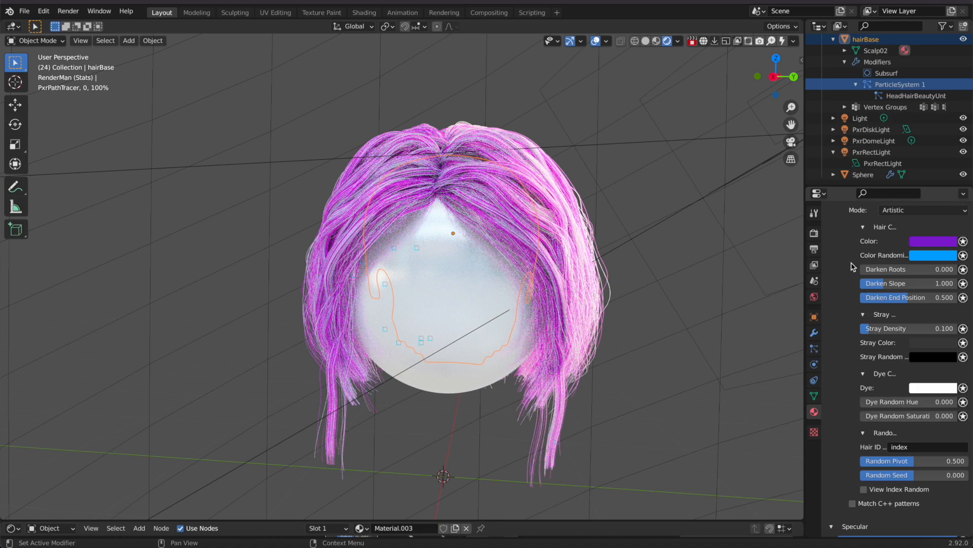
Step: Set Darken Roots to 1.000 and change Color Randomize to white
drag(864, 269, 959, 272)
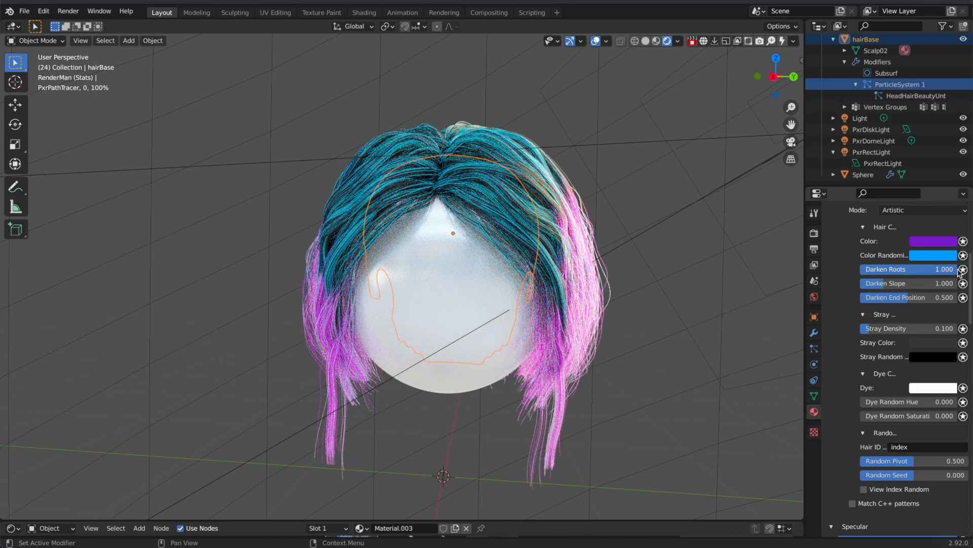
click(924, 255)
drag(908, 126, 897, 146)
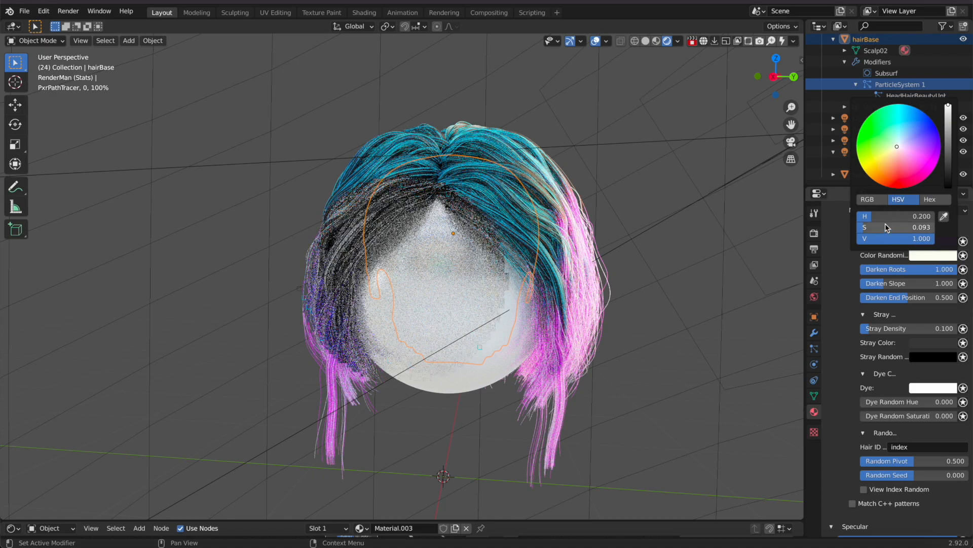
drag(877, 217, 858, 228)
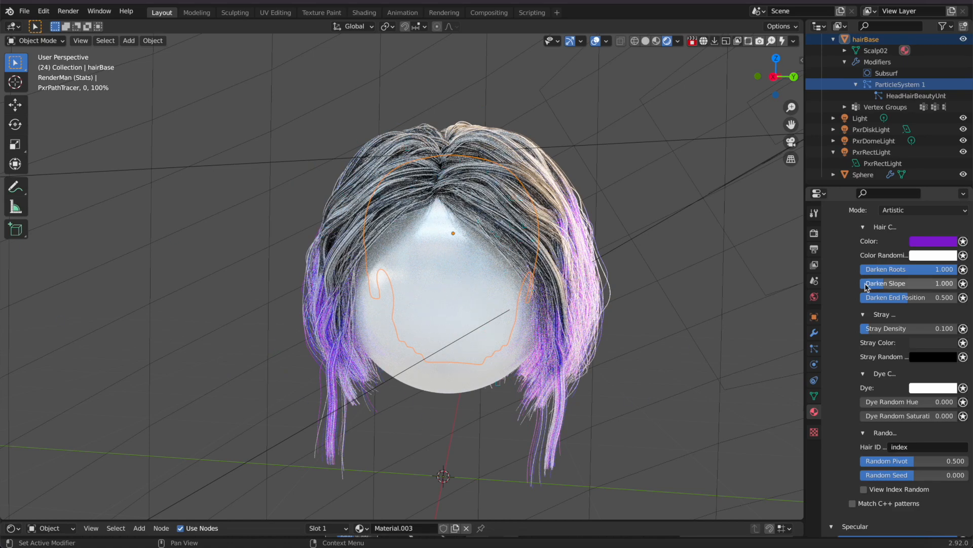
Step: Set Darken Slope to 4.000 and Darken End Position to 0.000
drag(885, 283, 957, 284)
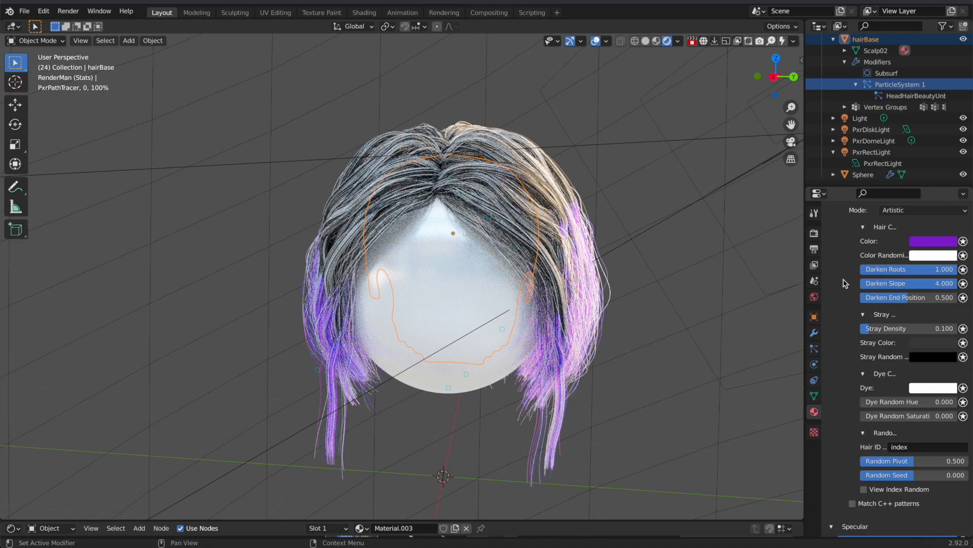
drag(900, 297, 938, 300)
drag(834, 298, 903, 300)
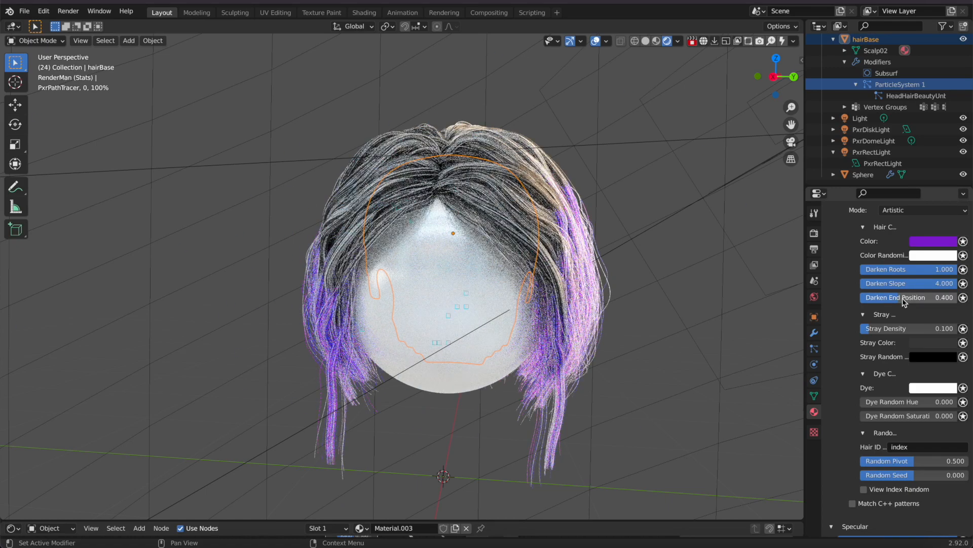
double_click(903, 299)
text(.2)
key(Return)
key(BackSpace)
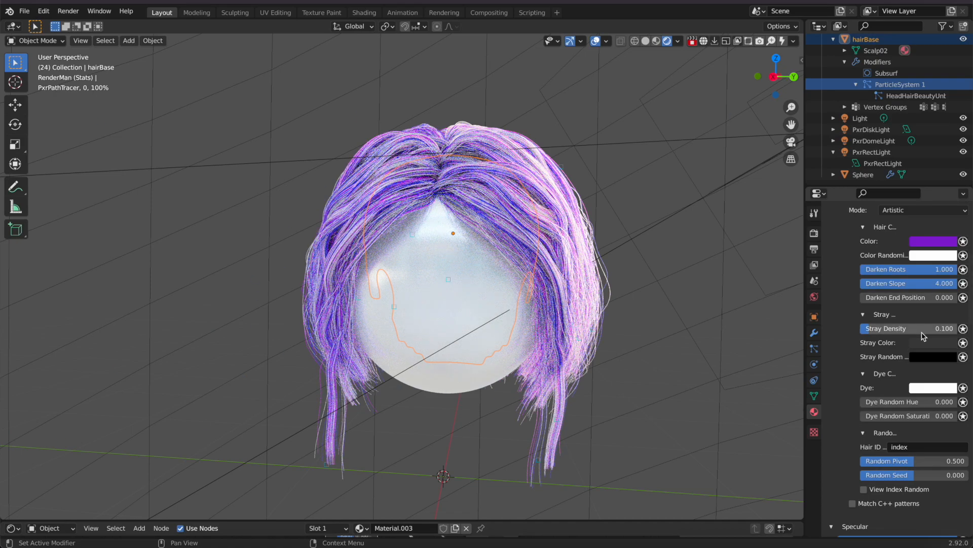
Step: Give the stray hairs a green color, a yellow random color and a density of 0.300
click(926, 343)
click(862, 213)
drag(947, 233, 947, 192)
click(921, 360)
drag(947, 244, 947, 204)
drag(869, 268, 862, 273)
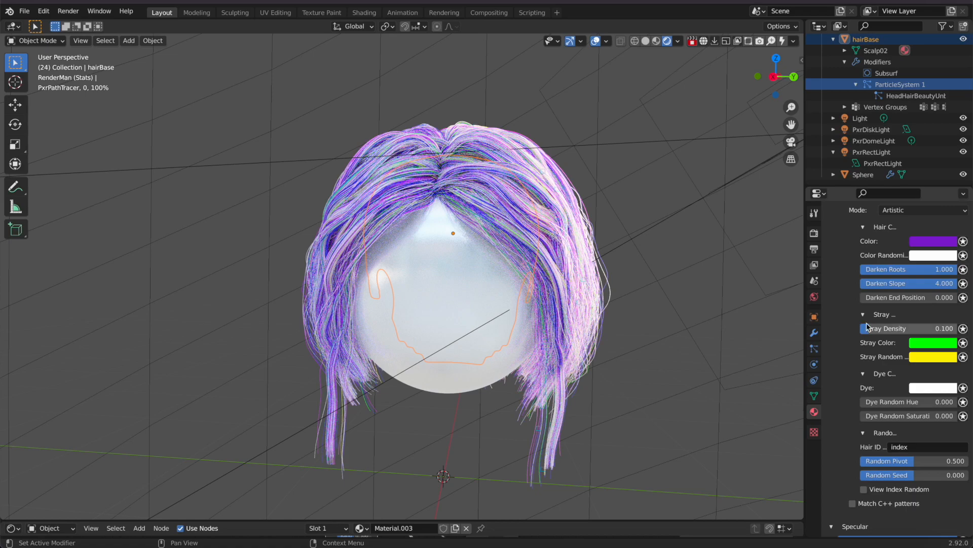
drag(868, 328, 956, 328)
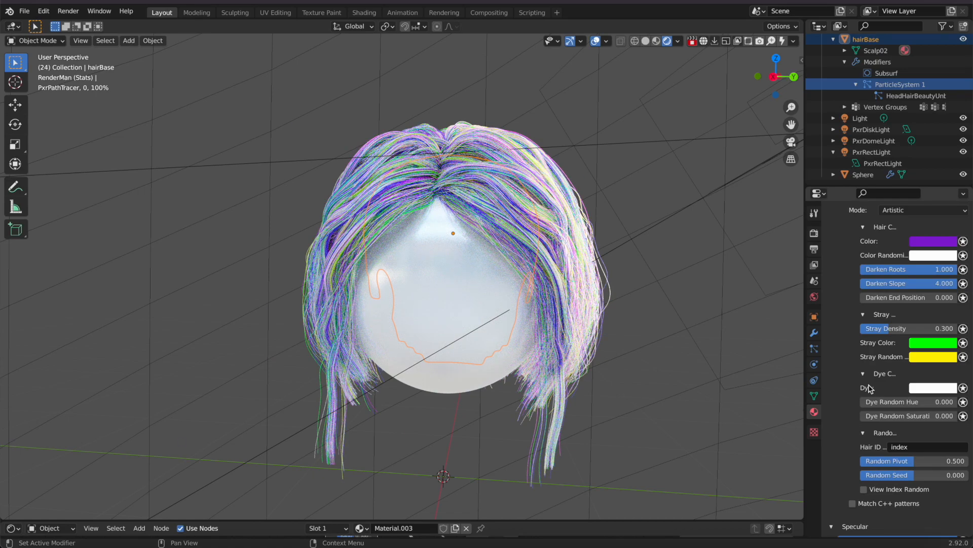
Step: Set the hair dye to a pinkish red, with Dye Random Hue and Dye Random Saturation both at 1.000
click(925, 388)
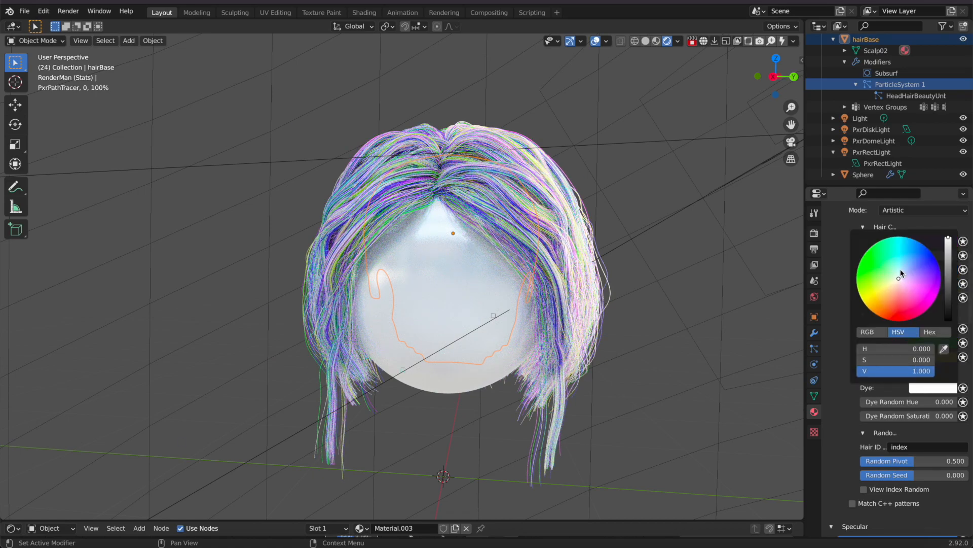
drag(899, 290, 916, 316)
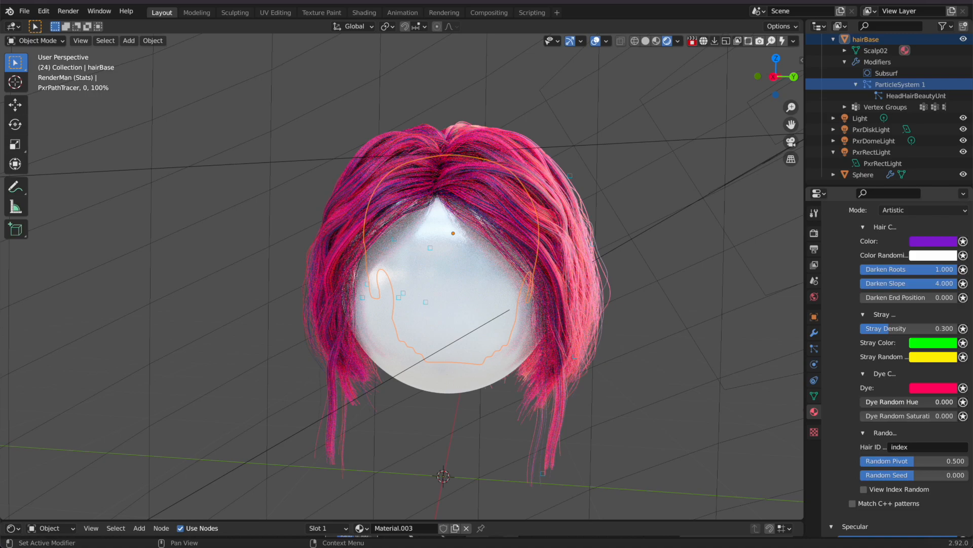
drag(908, 402, 960, 404)
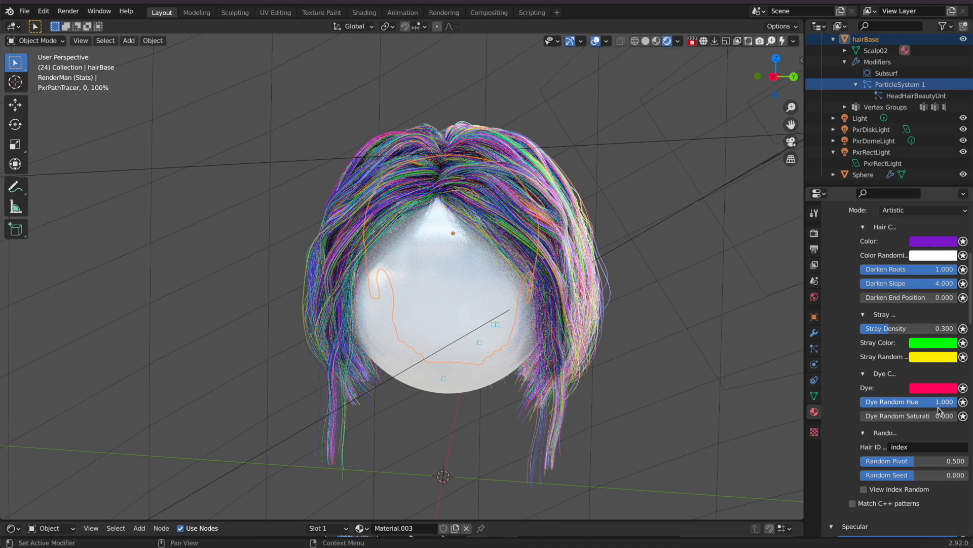
drag(864, 415, 960, 415)
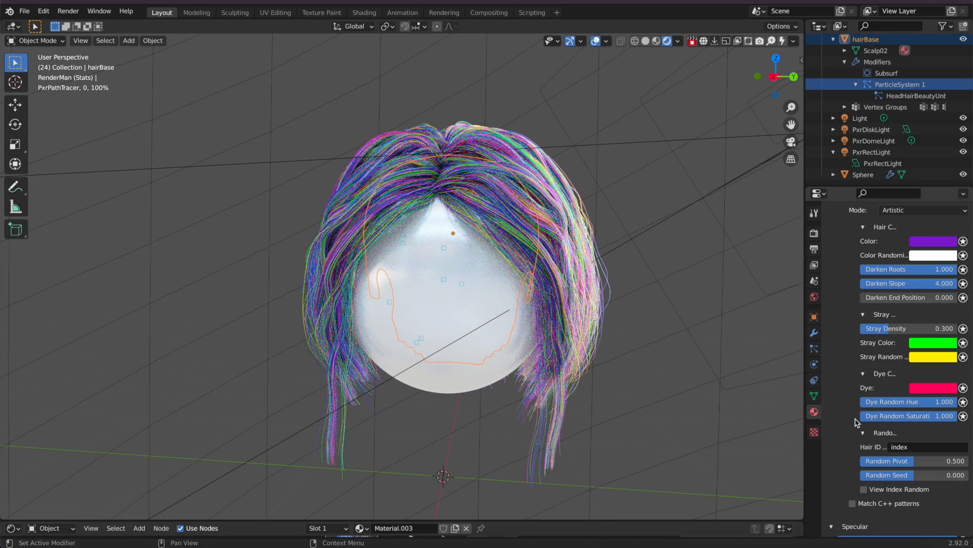
Step: Set Random Pivot to 0.000 and Random Seed to 10
drag(913, 461, 862, 462)
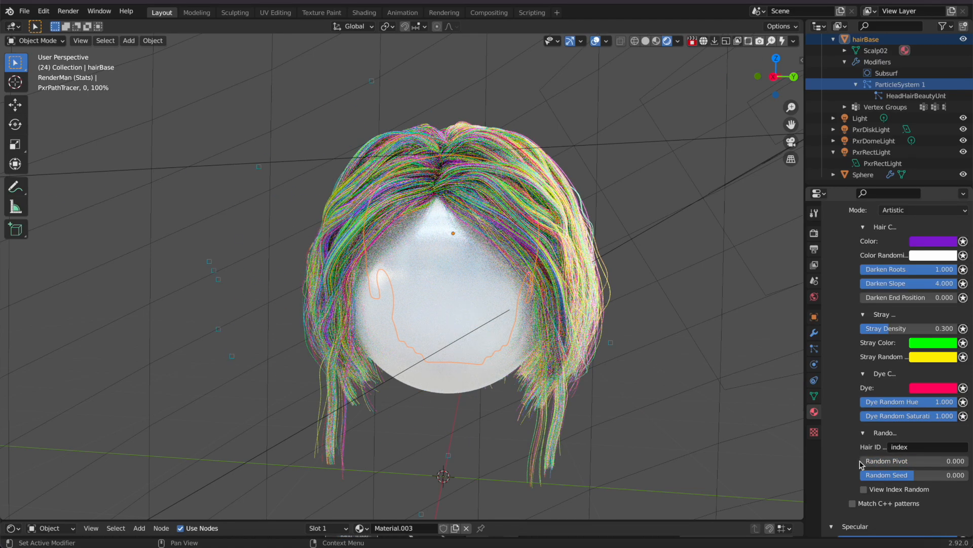
click(910, 476)
text(3)
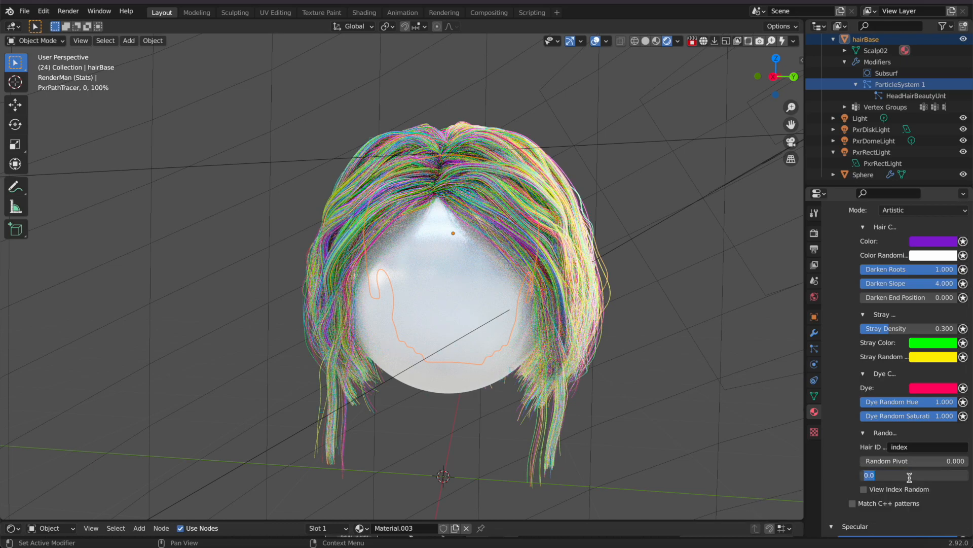
key(Return)
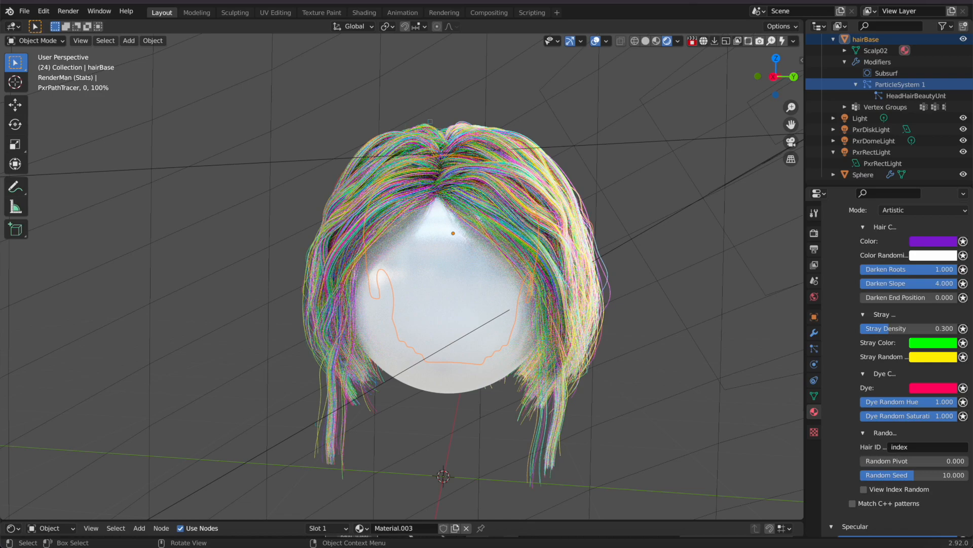
click(943, 476)
text(10)
key(Return)
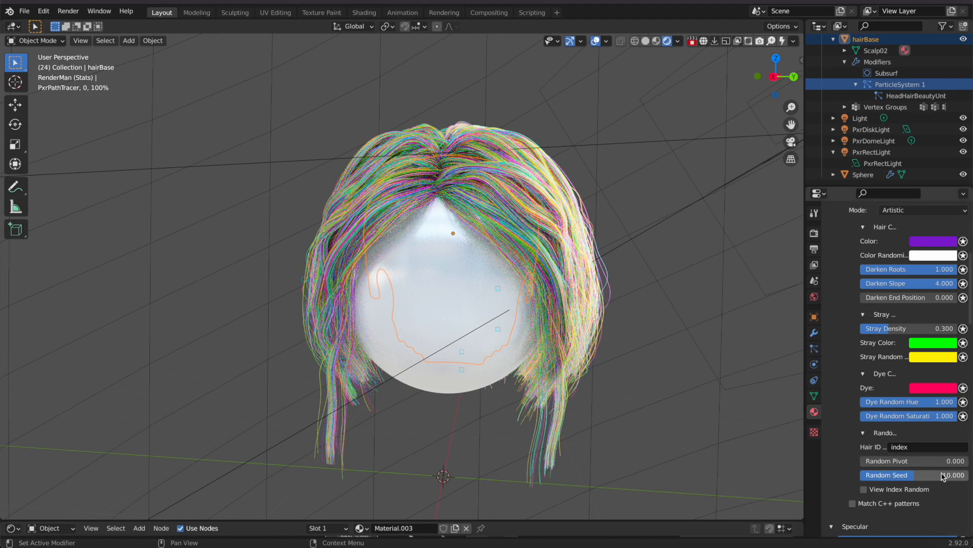
click(943, 475)
text(10)
key(Return)
click(943, 475)
text(10)
key(Return)
click(943, 476)
text(10)
key(Return)
click(943, 476)
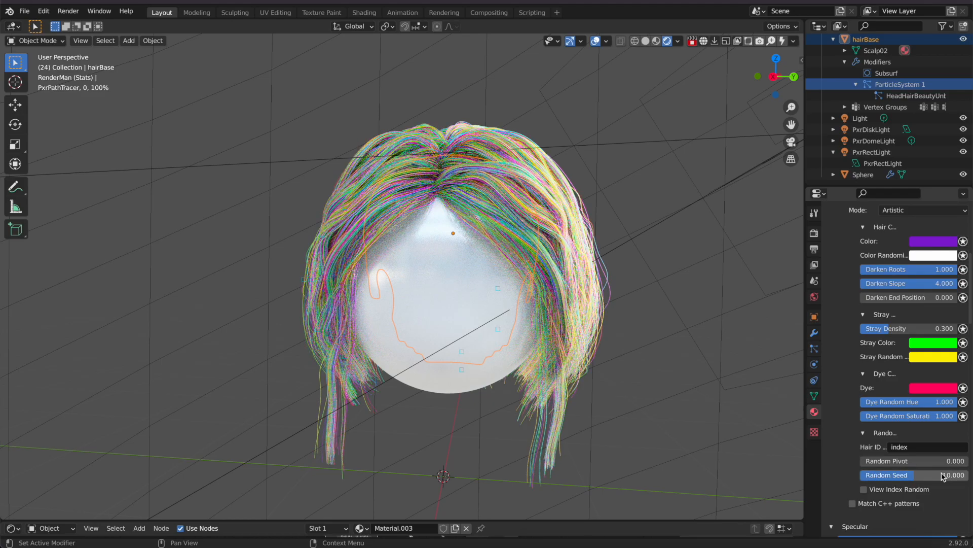